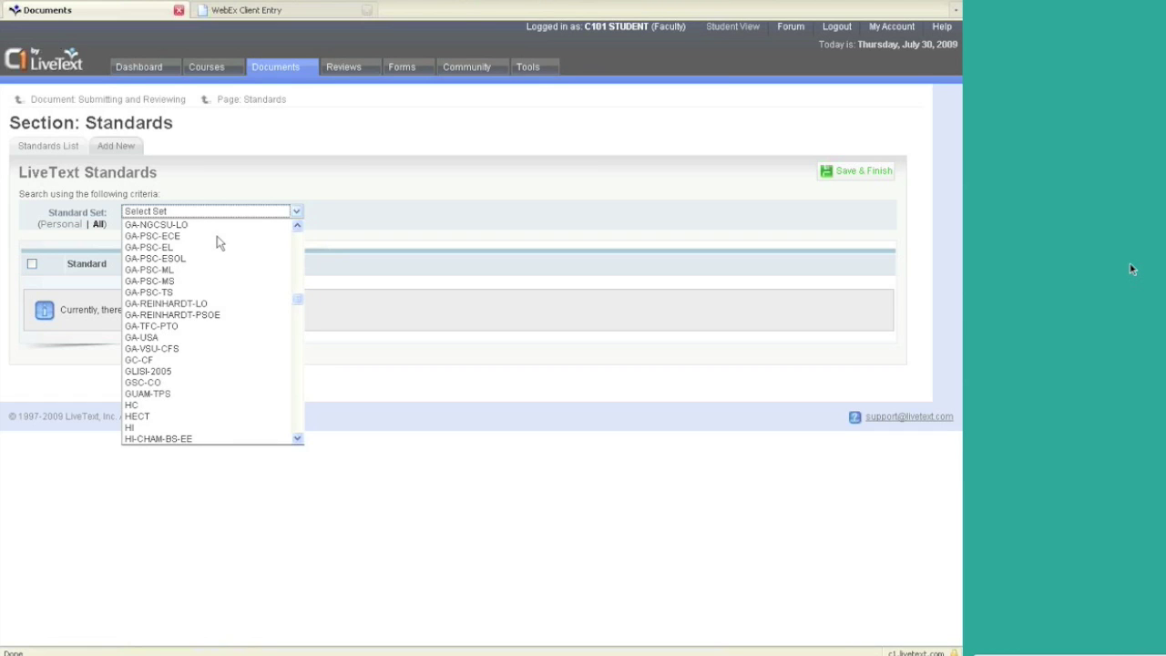
# Choose the IL-ISBE standard set as the source of standards for the Standards section
pyautogui.scroll(-4, 219, 242)
pyautogui.scroll(-12, 218, 242)
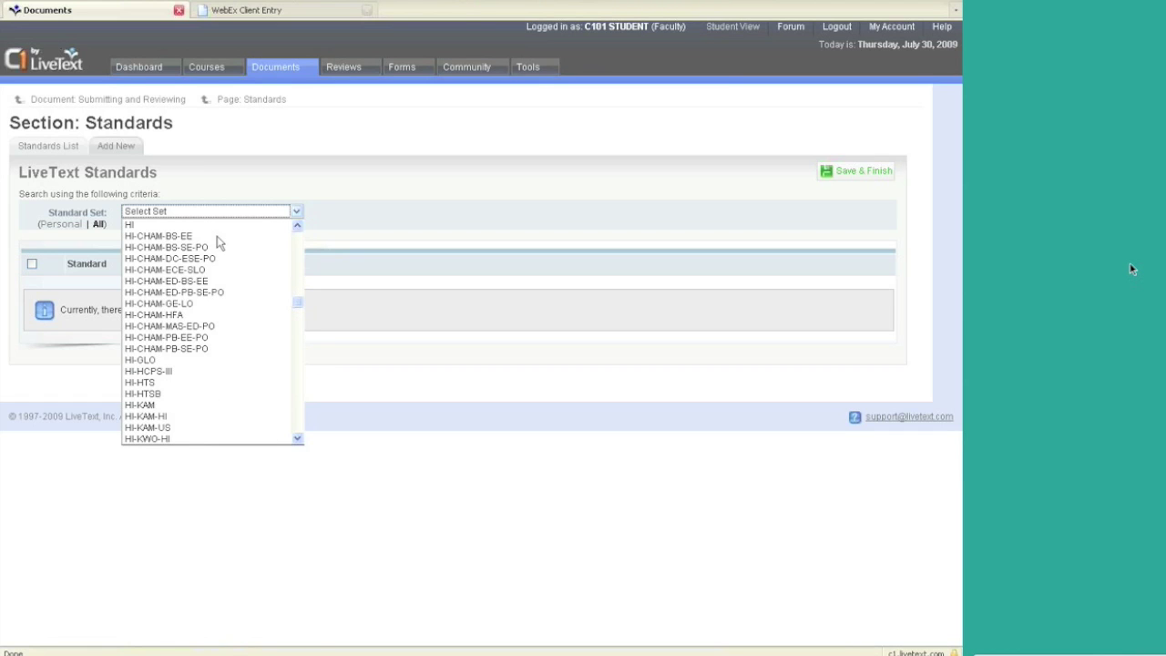
pyautogui.scroll(-5, 219, 243)
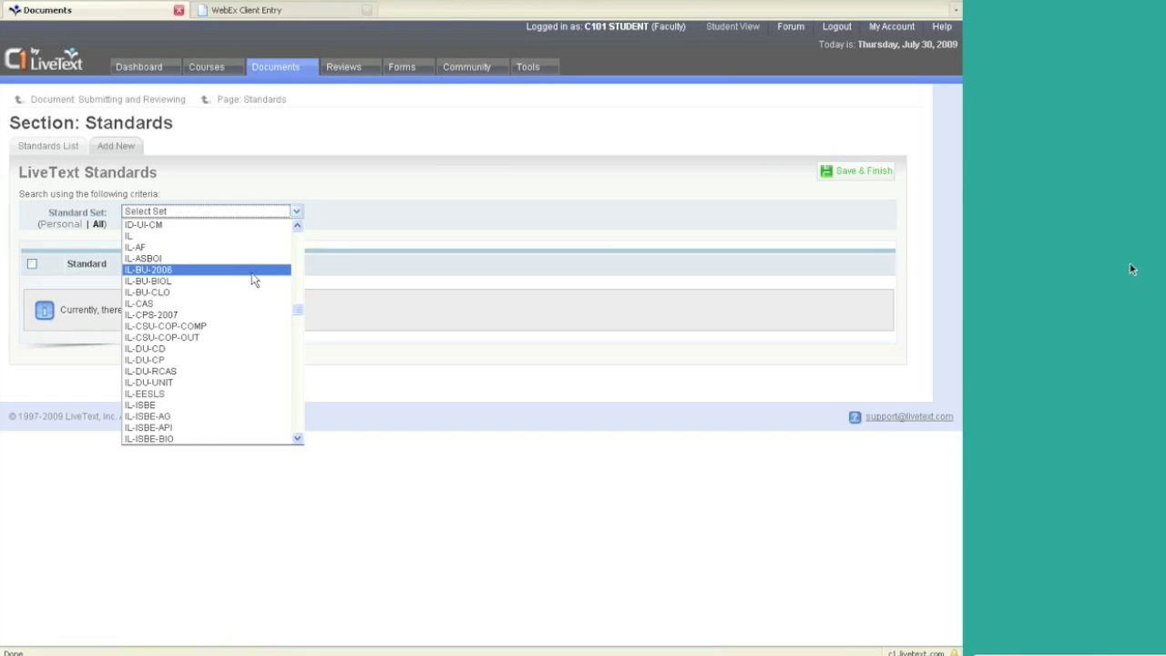
pyautogui.scroll(-3, 253, 321)
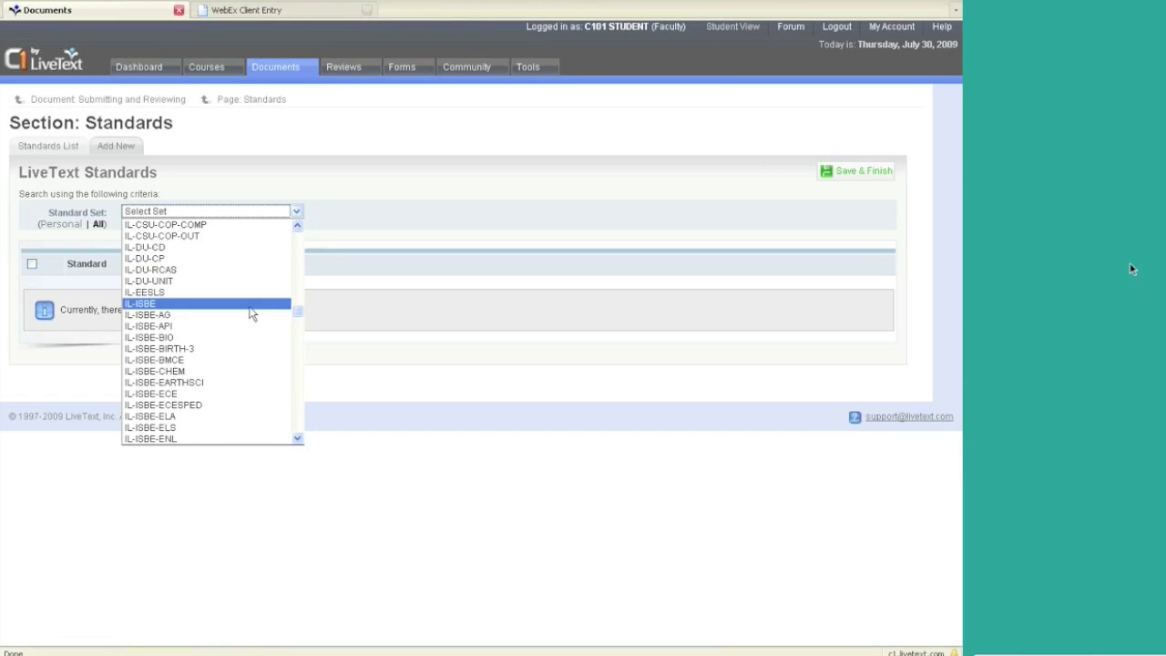
pyautogui.click(251, 306)
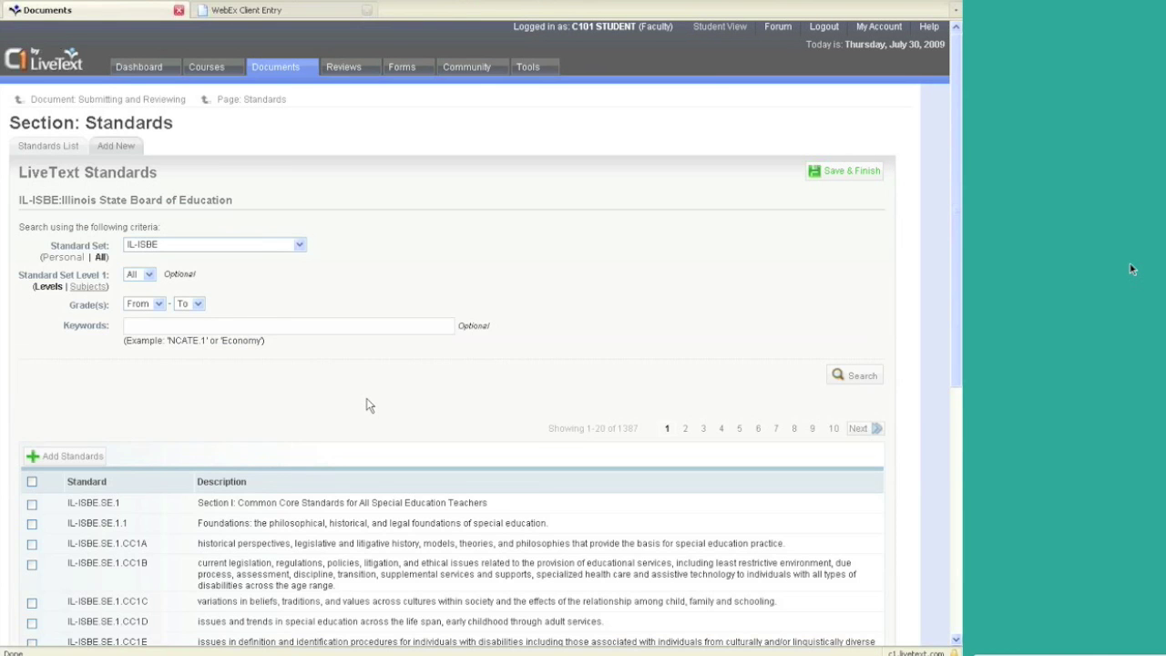
# Try to include standards IL-ISBE.SE.1, SE.1.1, SE.1.CC1A and SE.1.CC1B by selecting them and finishing the section
pyautogui.scroll(-10, 369, 405)
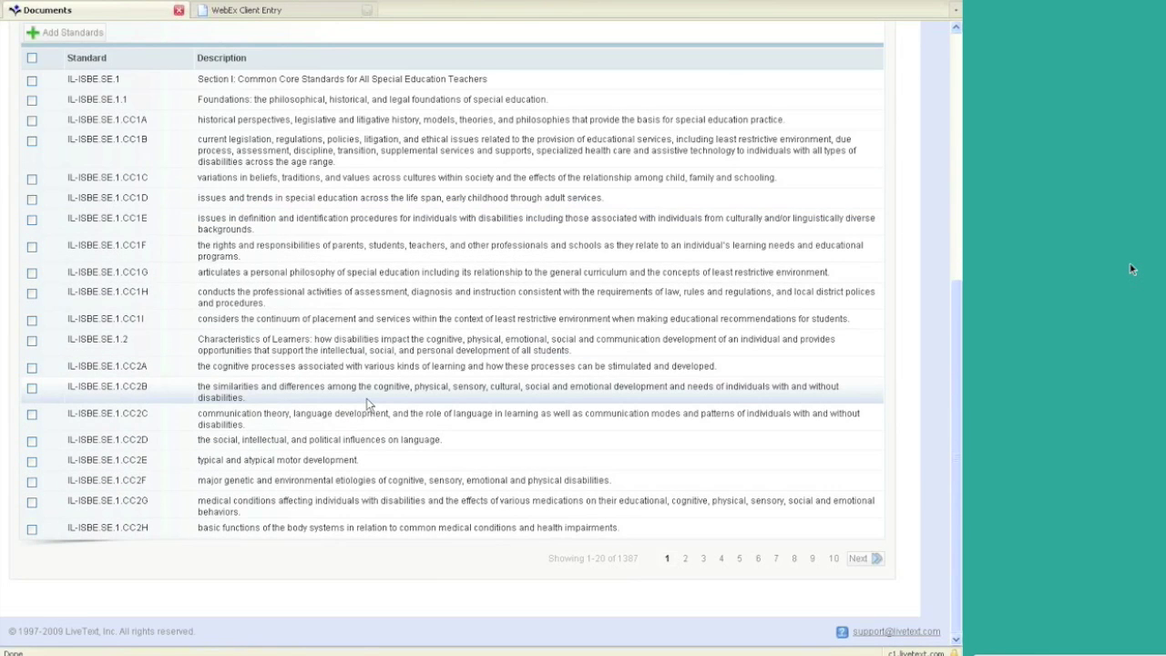
pyautogui.scroll(6, 369, 405)
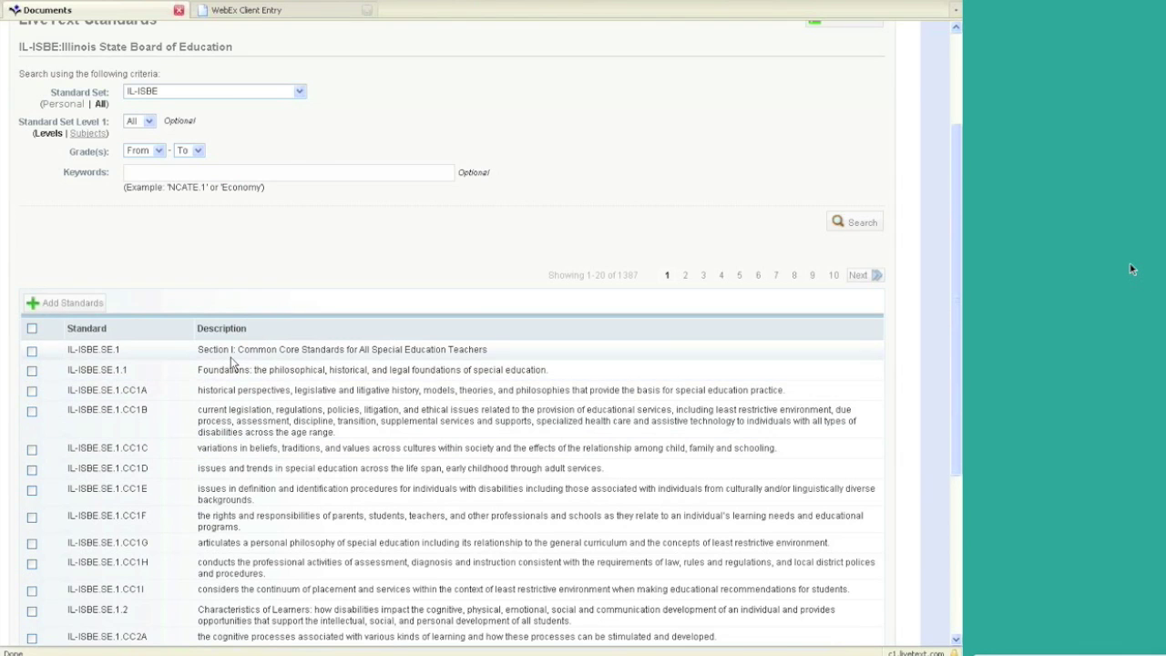
pyautogui.scroll(3, 227, 369)
pyautogui.scroll(-4, 222, 377)
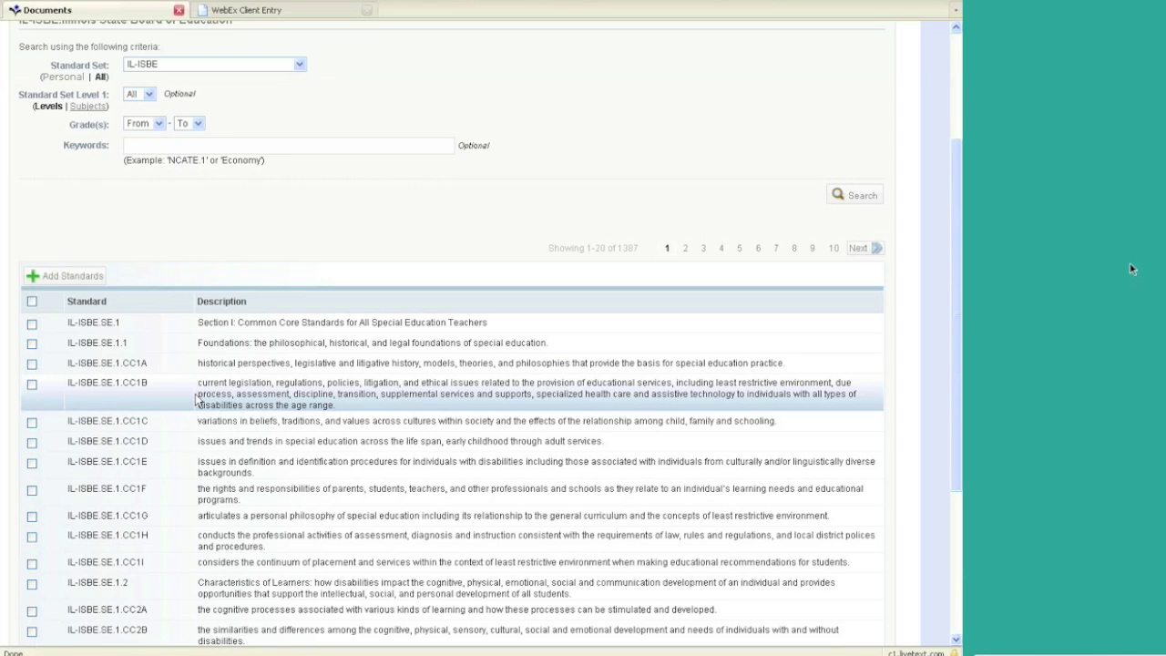
pyautogui.click(32, 325)
pyautogui.click(32, 343)
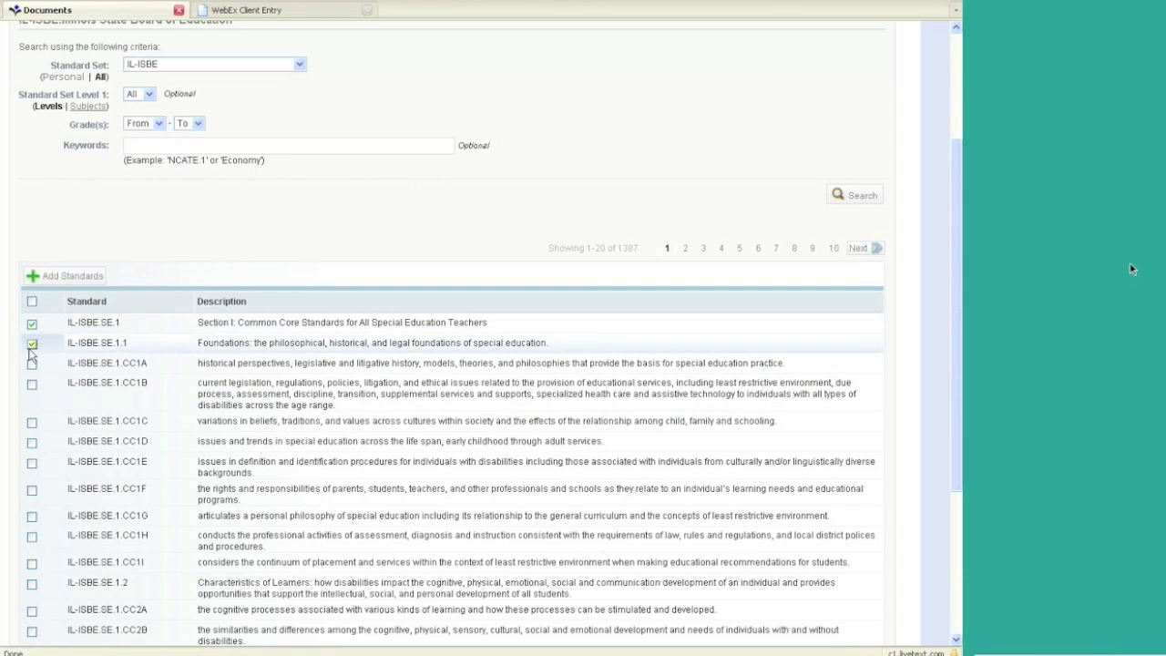
pyautogui.click(32, 363)
pyautogui.click(32, 384)
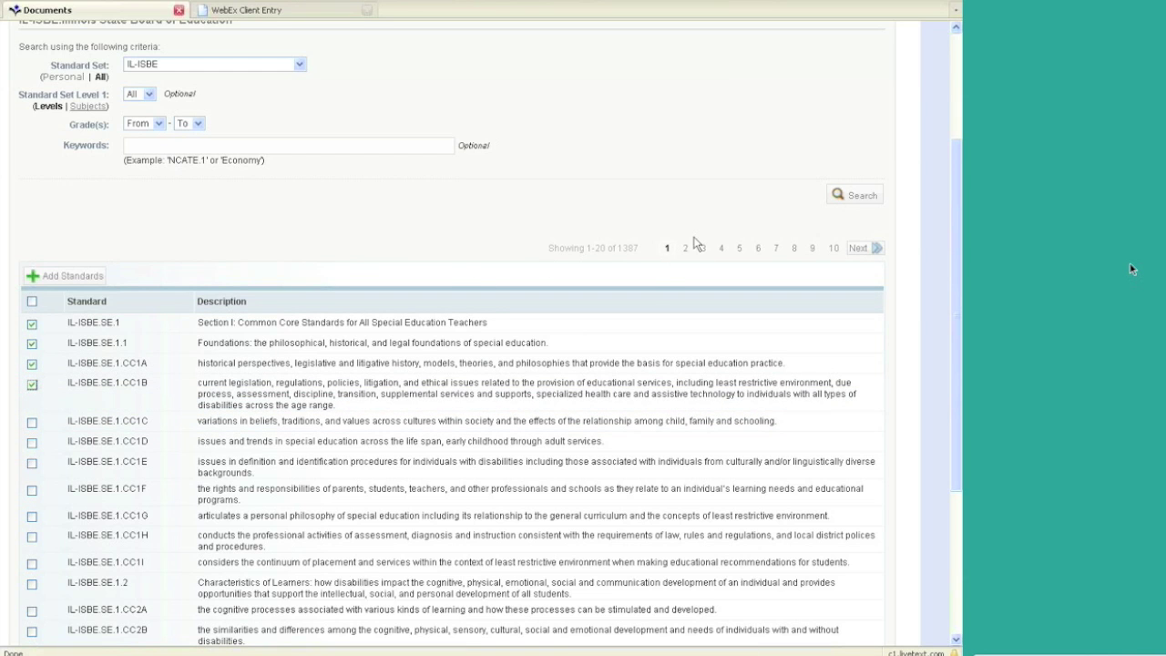
pyautogui.scroll(4, 694, 243)
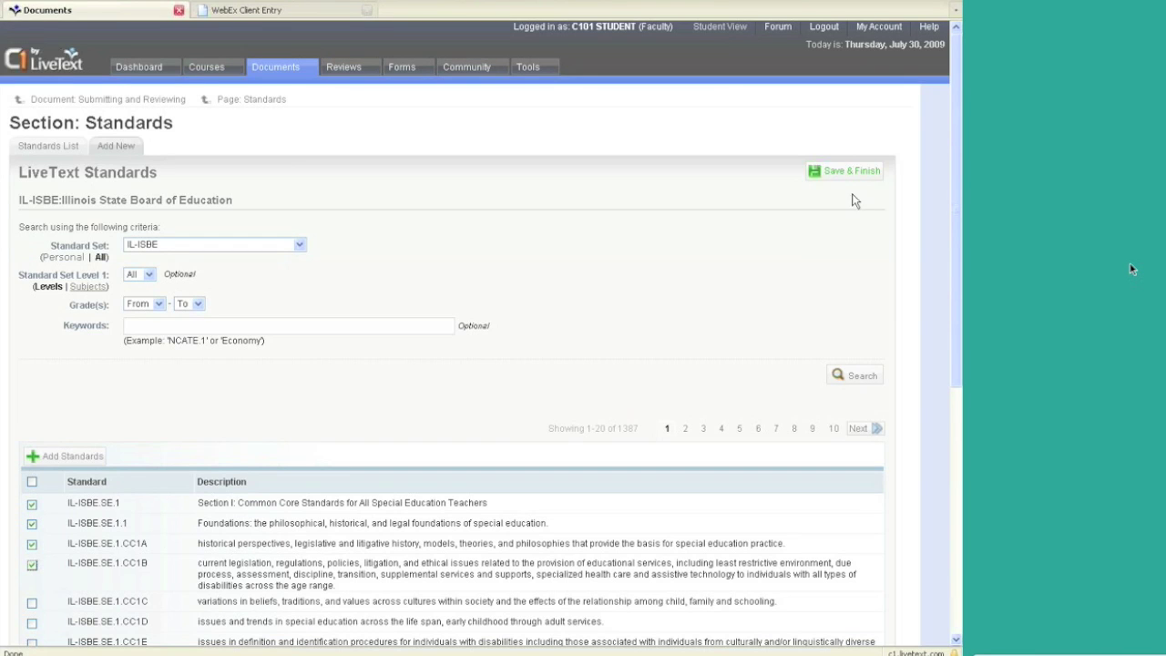
pyautogui.click(845, 173)
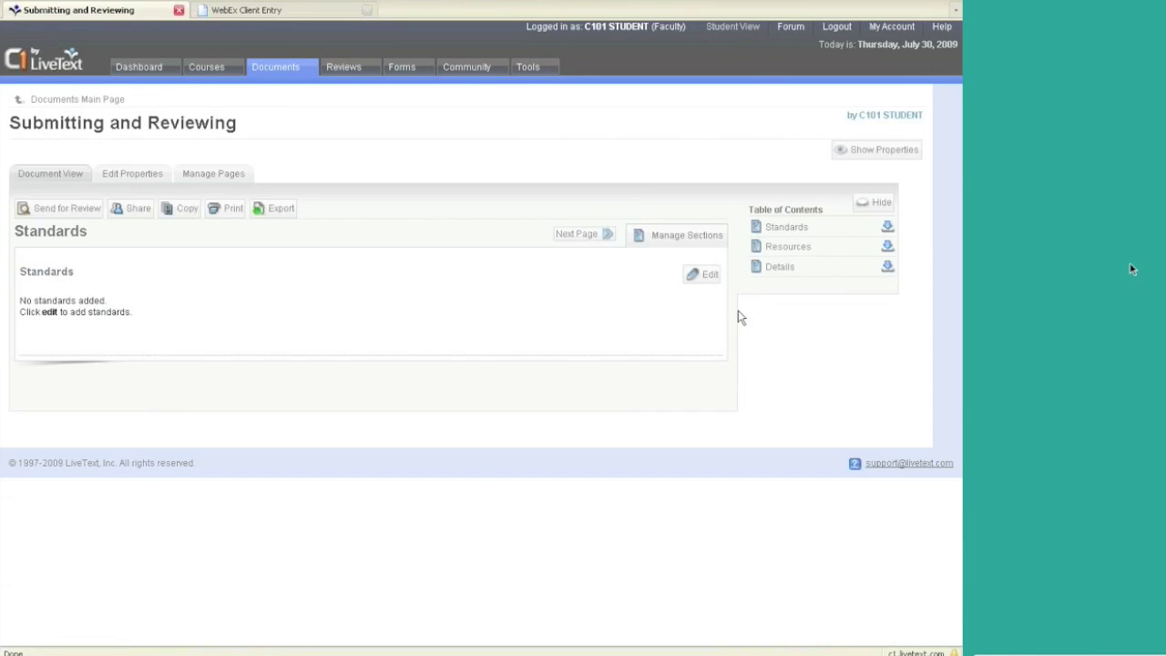
# Reopen the Standards section for editing and load the AAMA standard set for adding standards
pyautogui.click(697, 276)
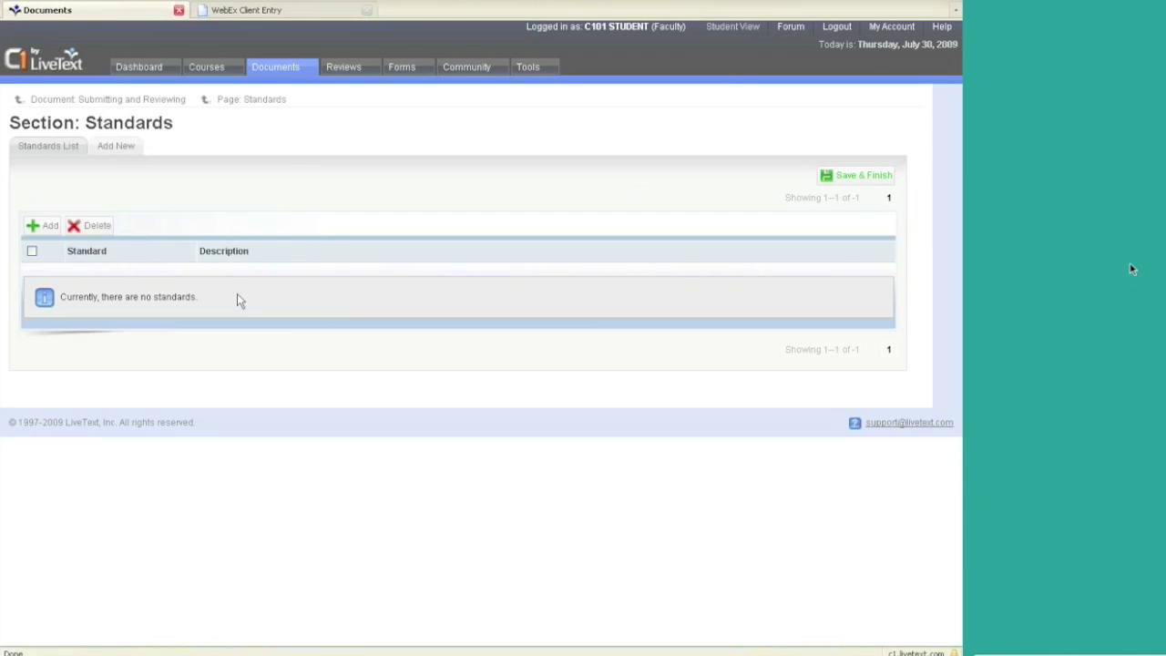
pyautogui.click(45, 225)
pyautogui.click(296, 210)
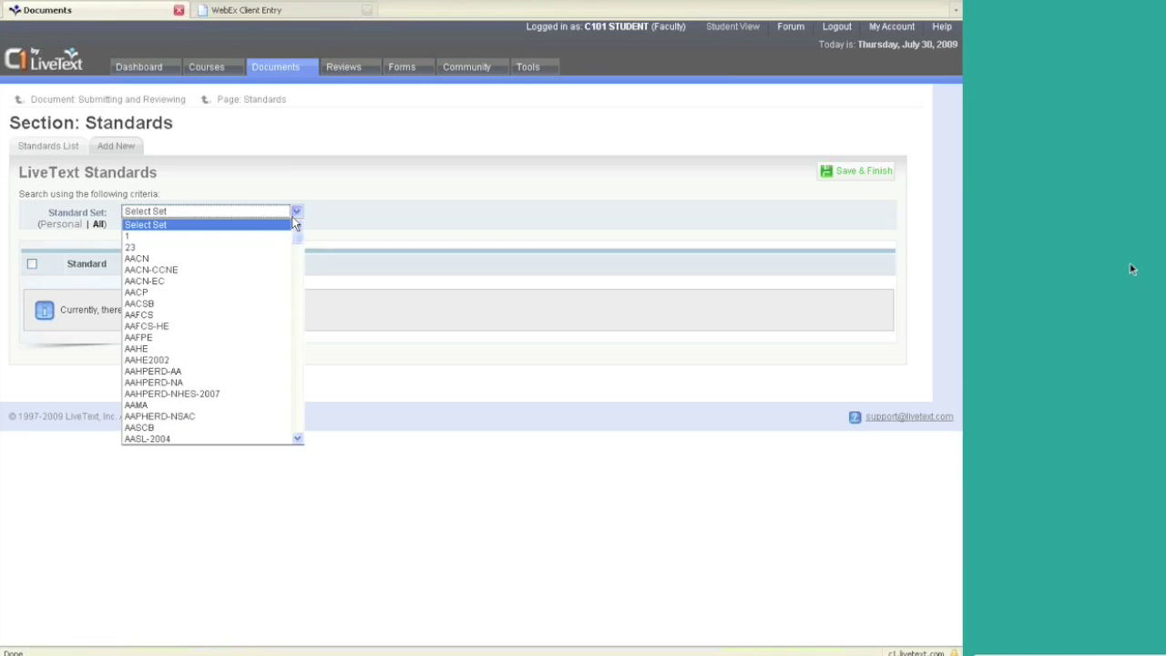
pyautogui.click(211, 406)
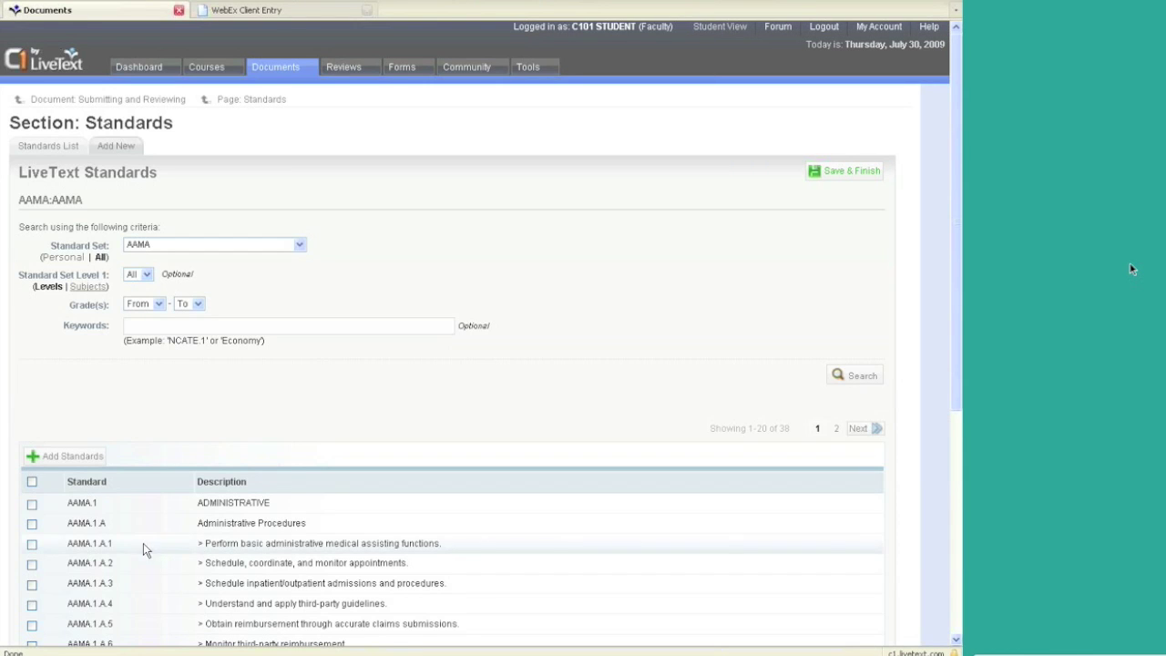
# Add standards AAMA.1, AAMA.1.A, AAMA.1.A.1 and AAMA.1.A.2 to the Standards section, then save and finish it
pyautogui.click(31, 504)
pyautogui.click(32, 523)
pyautogui.click(32, 544)
pyautogui.click(32, 565)
pyautogui.click(60, 459)
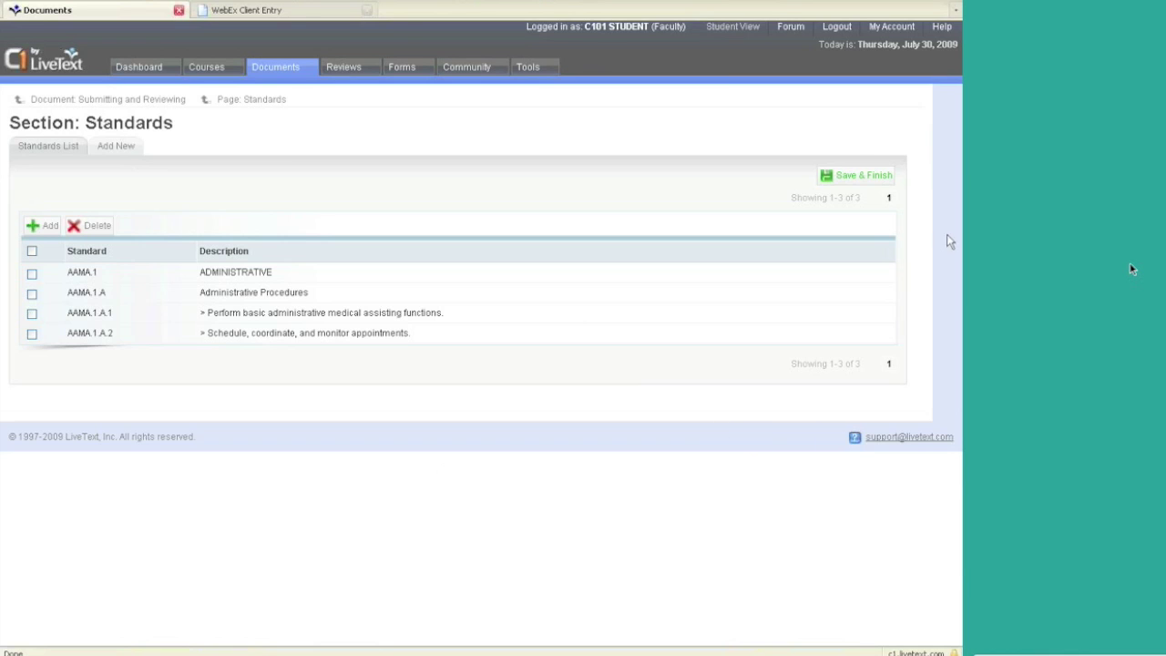
pyautogui.click(865, 175)
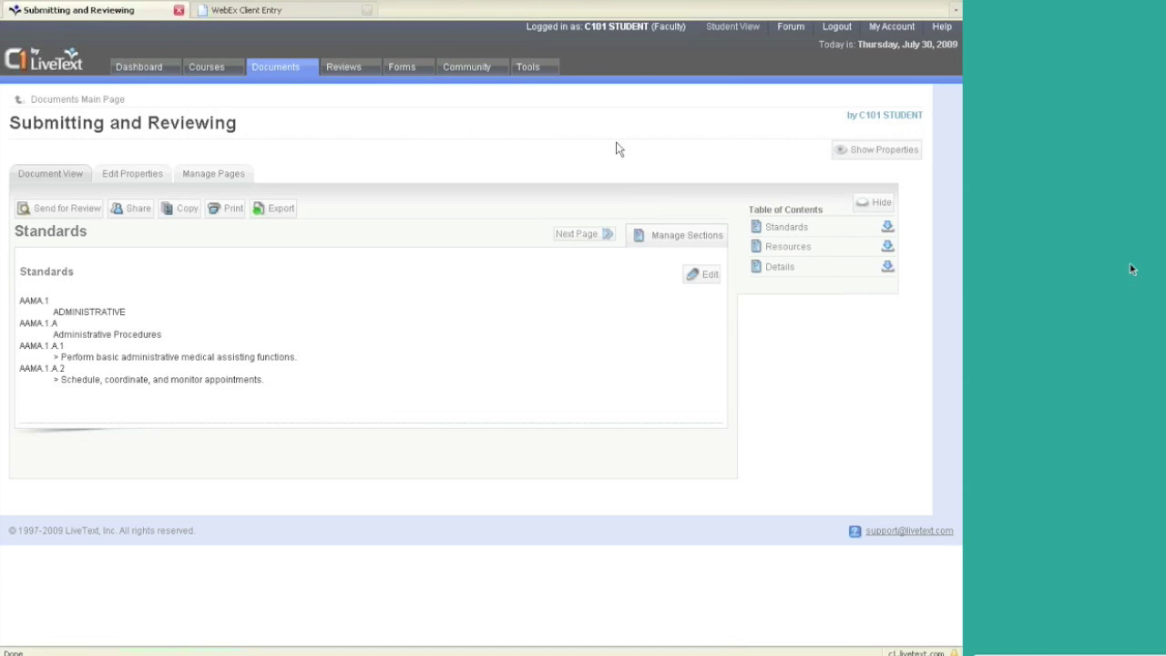
# Look at the Standards section's list and its form for adding more standards, then return to the document
pyautogui.click(700, 275)
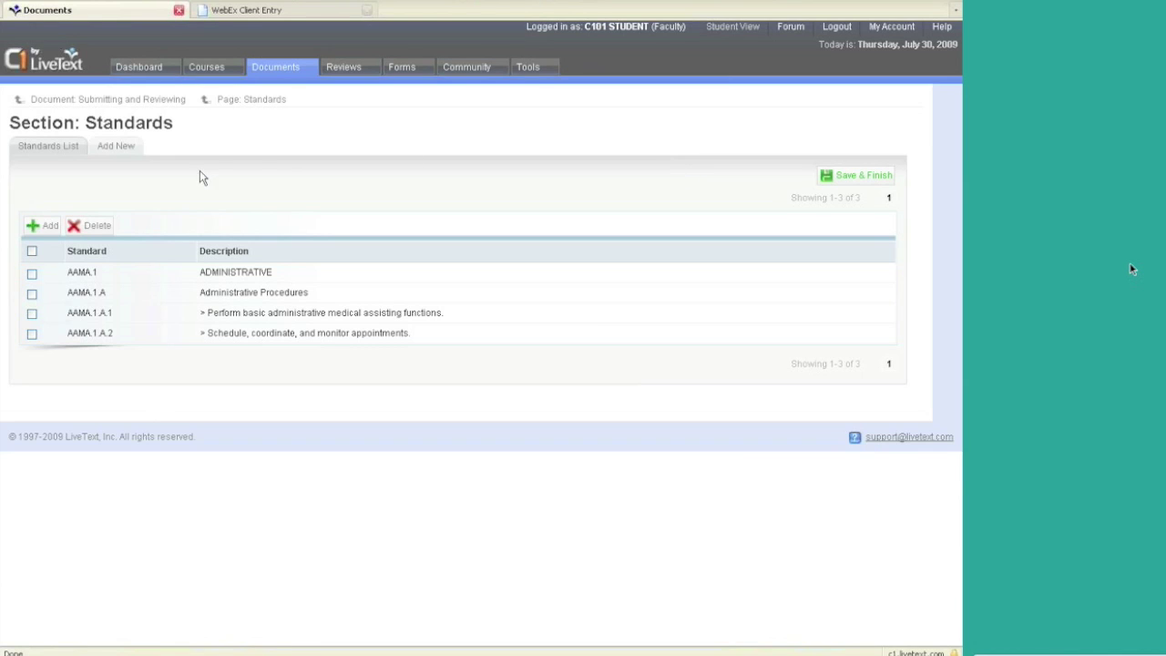
pyautogui.click(136, 147)
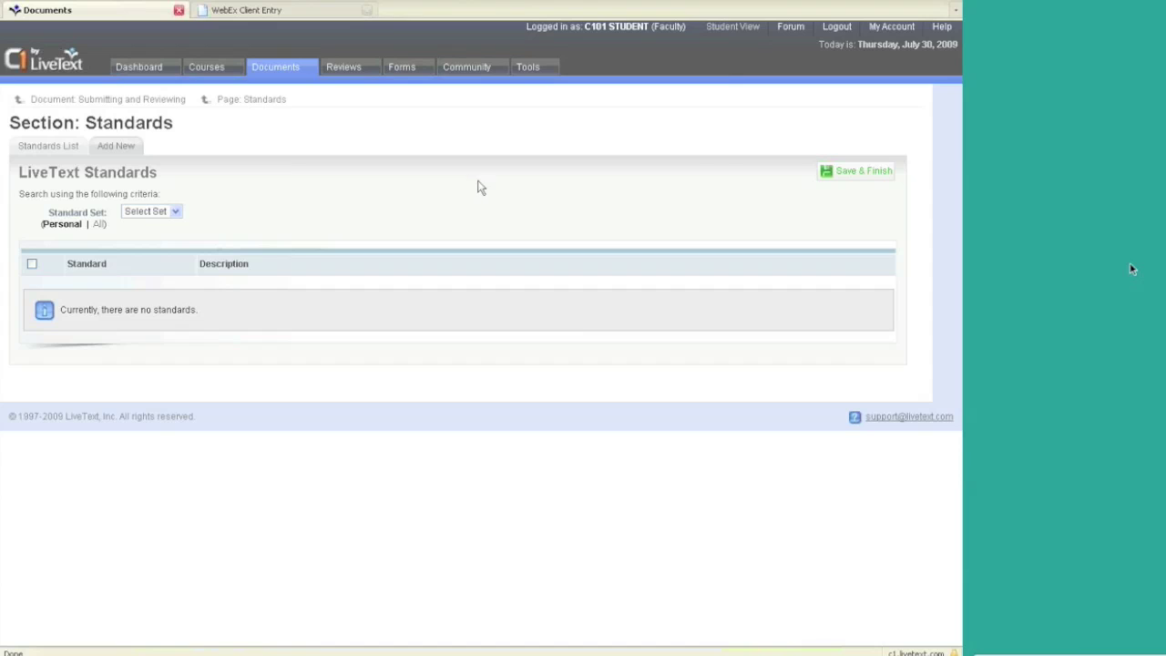
pyautogui.click(836, 174)
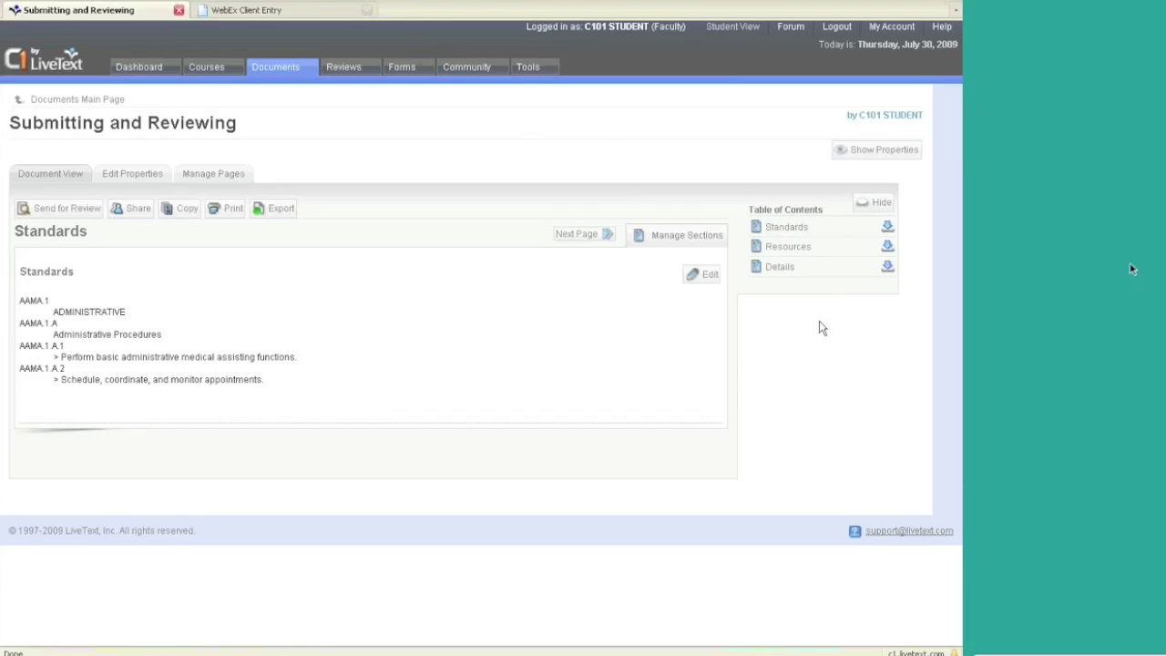
# Review the document's Resources and Details pages, including the first DYO section's editor, and return to the document view
pyautogui.click(800, 248)
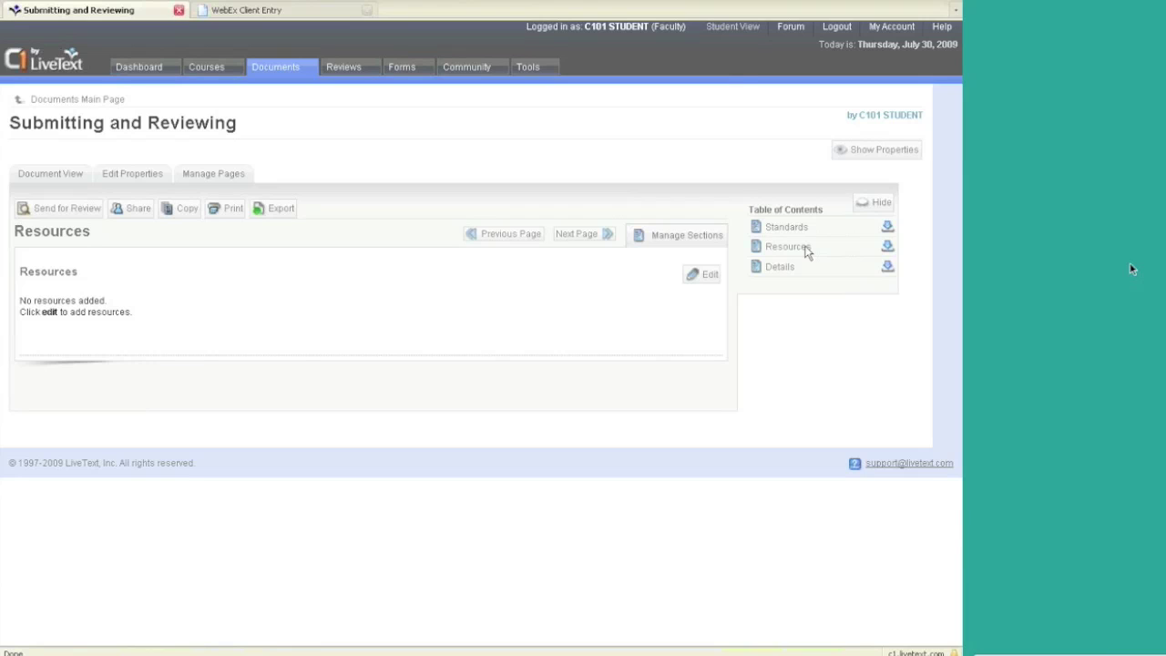
pyautogui.click(786, 273)
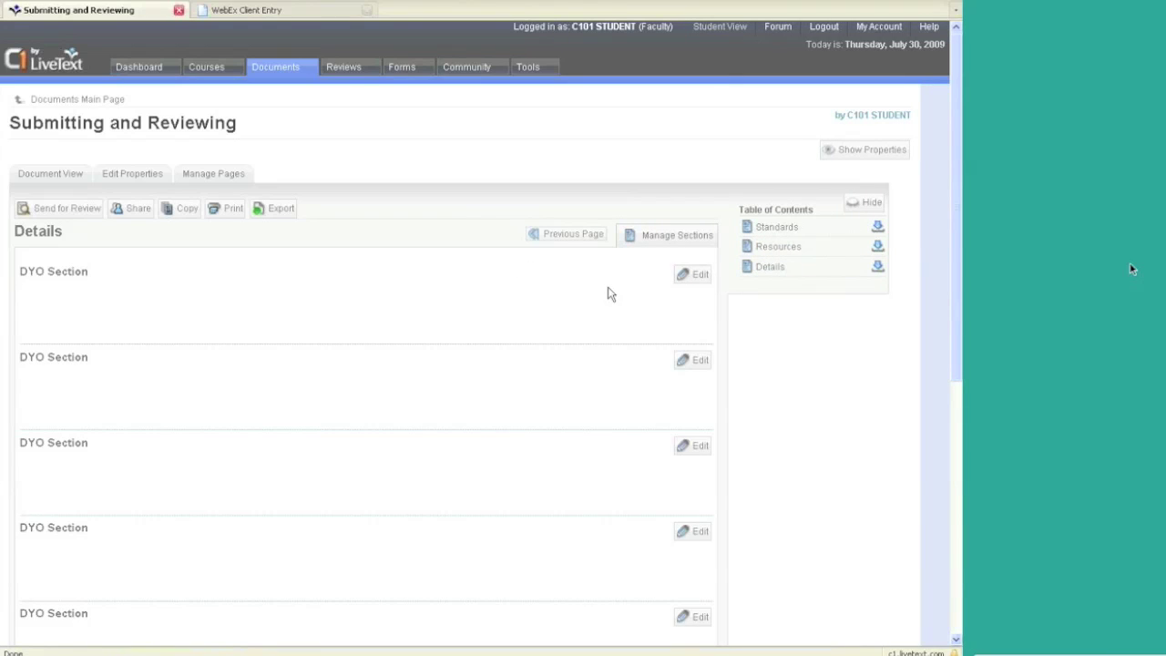
pyautogui.click(700, 275)
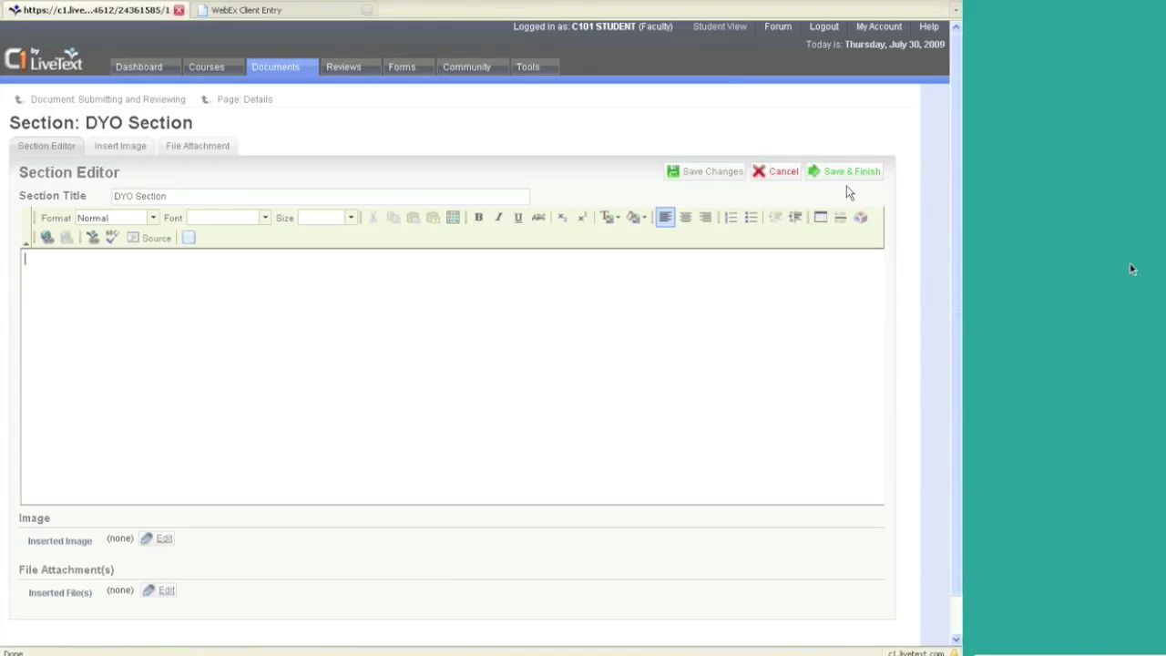
pyautogui.click(850, 175)
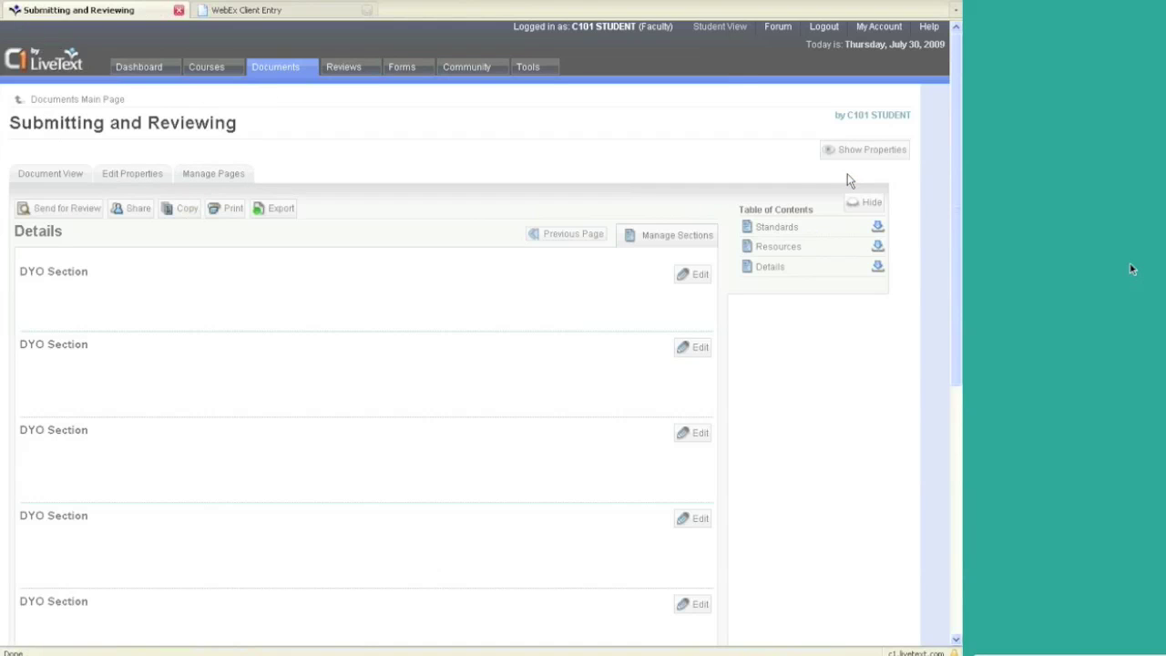
pyautogui.scroll(-3, 767, 143)
pyautogui.scroll(-5, 767, 145)
pyautogui.scroll(10, 768, 154)
pyautogui.click(75, 173)
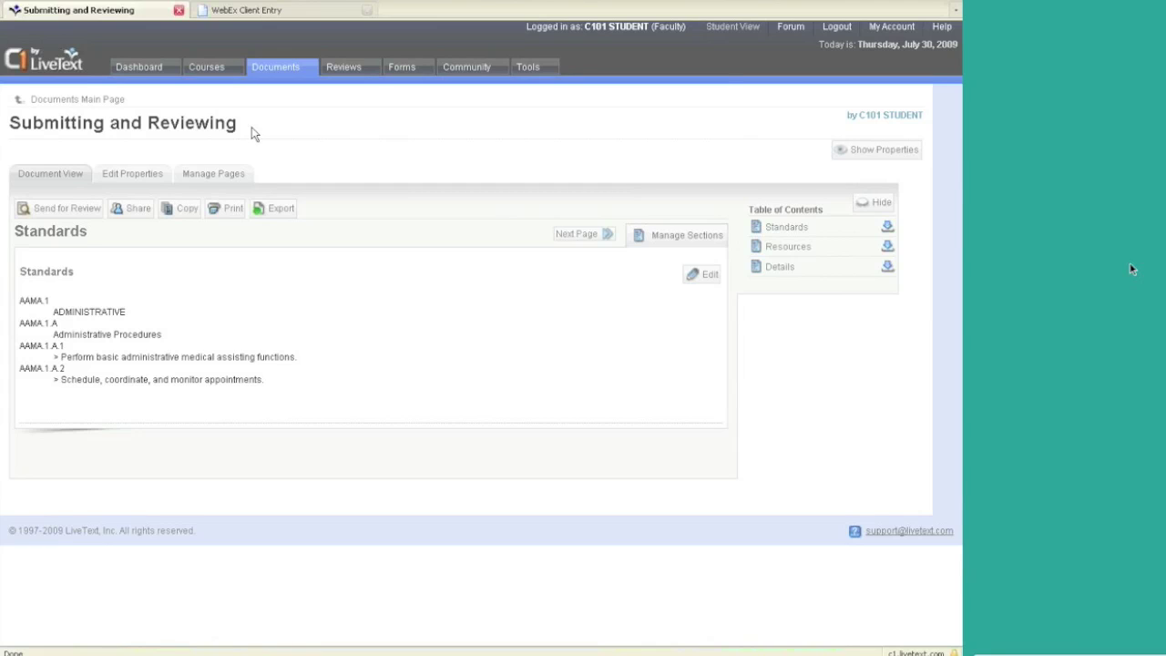
# Leave the document and open the assignments overview of course C101-1 - 3, checking the assignments' progress
pyautogui.click(285, 69)
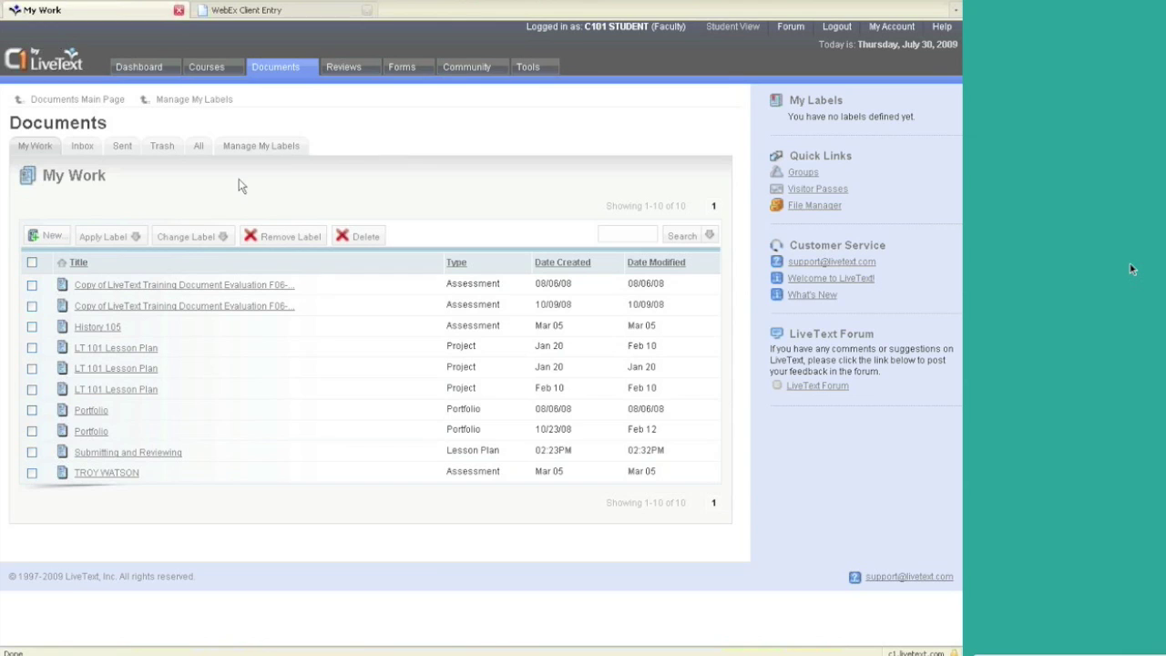
pyautogui.click(211, 71)
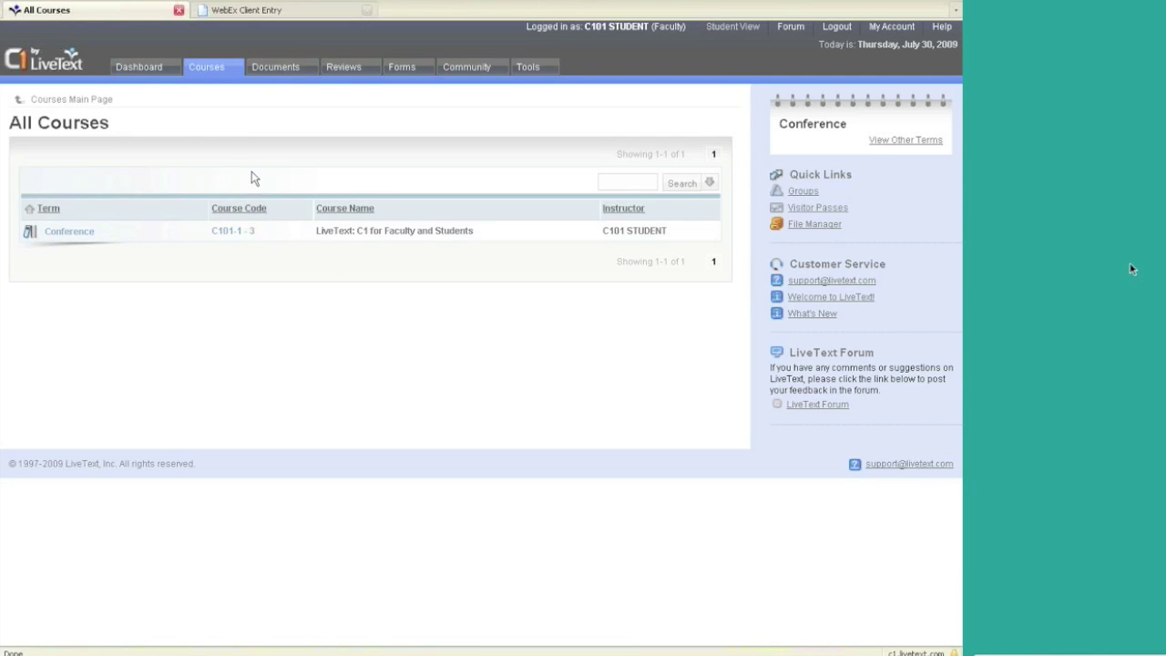
pyautogui.click(236, 231)
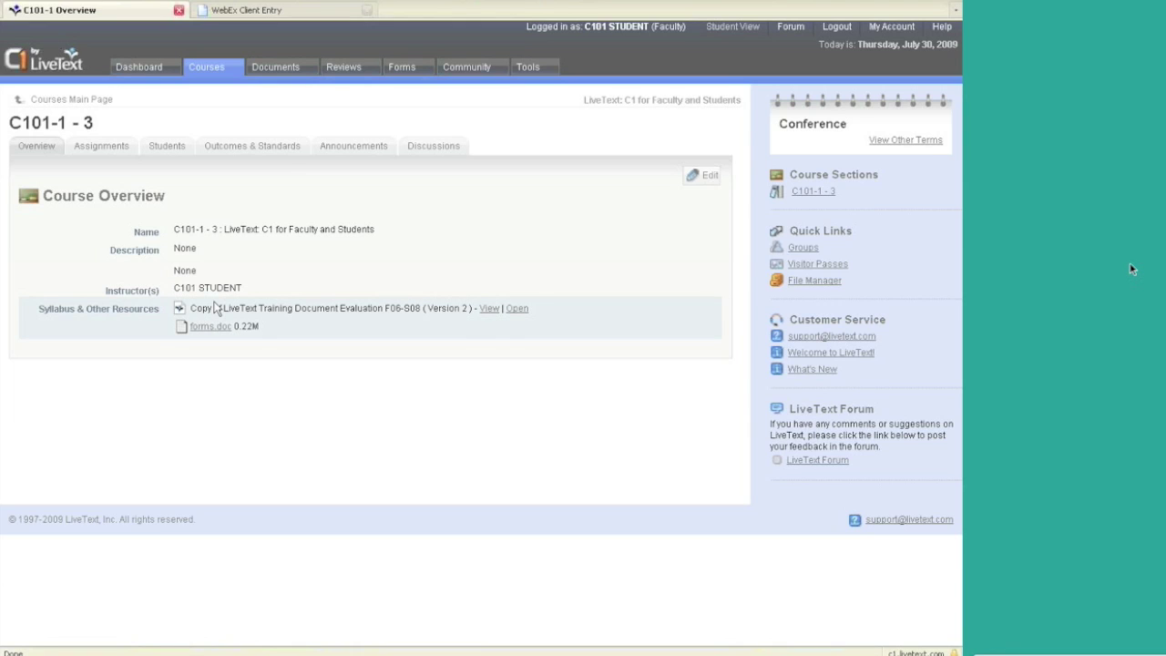
pyautogui.click(108, 150)
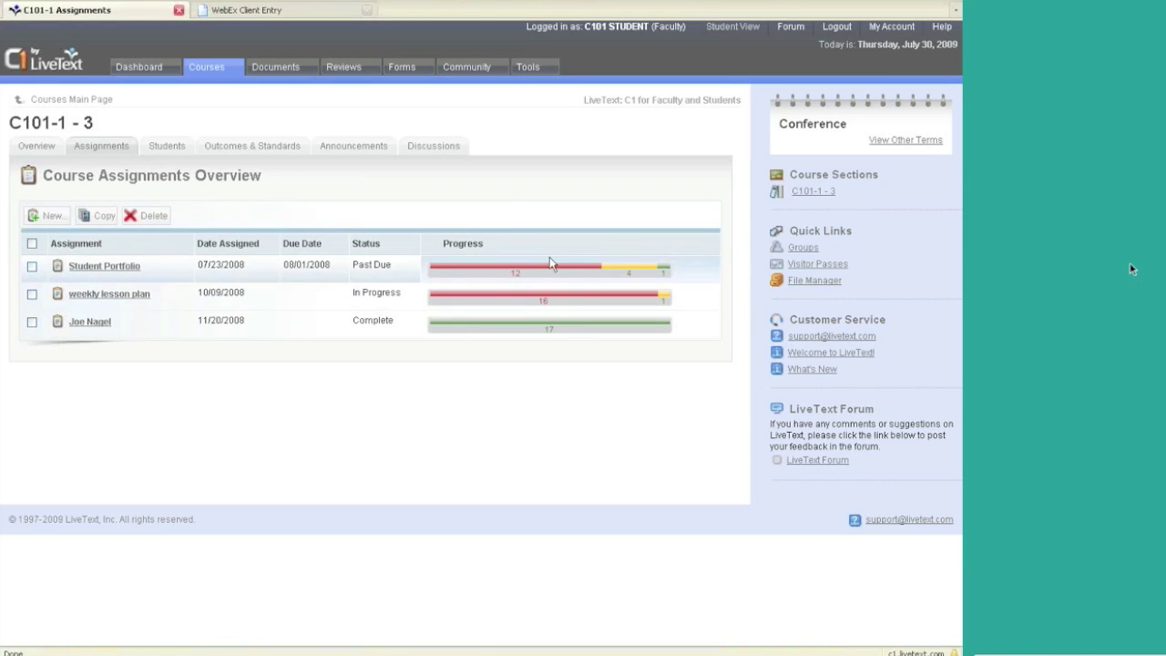
pyautogui.moveTo(501, 336)
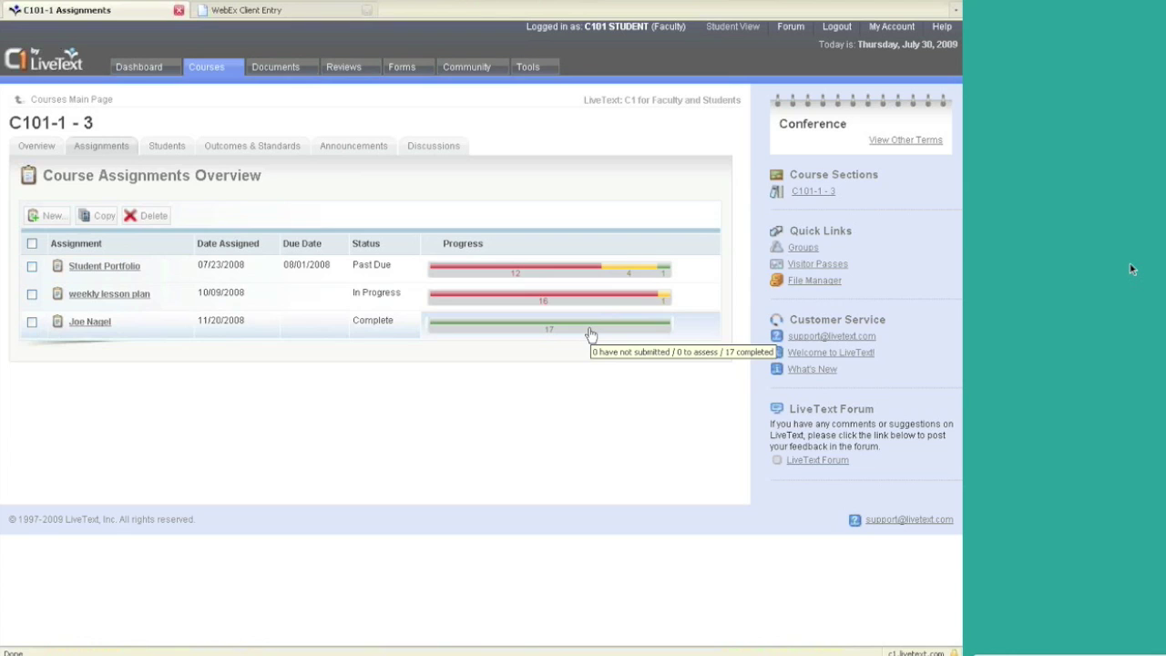
# Start a new course assignment titled "Submitting and Reviewing" with the description "Step by step instructions."
pyautogui.click(50, 217)
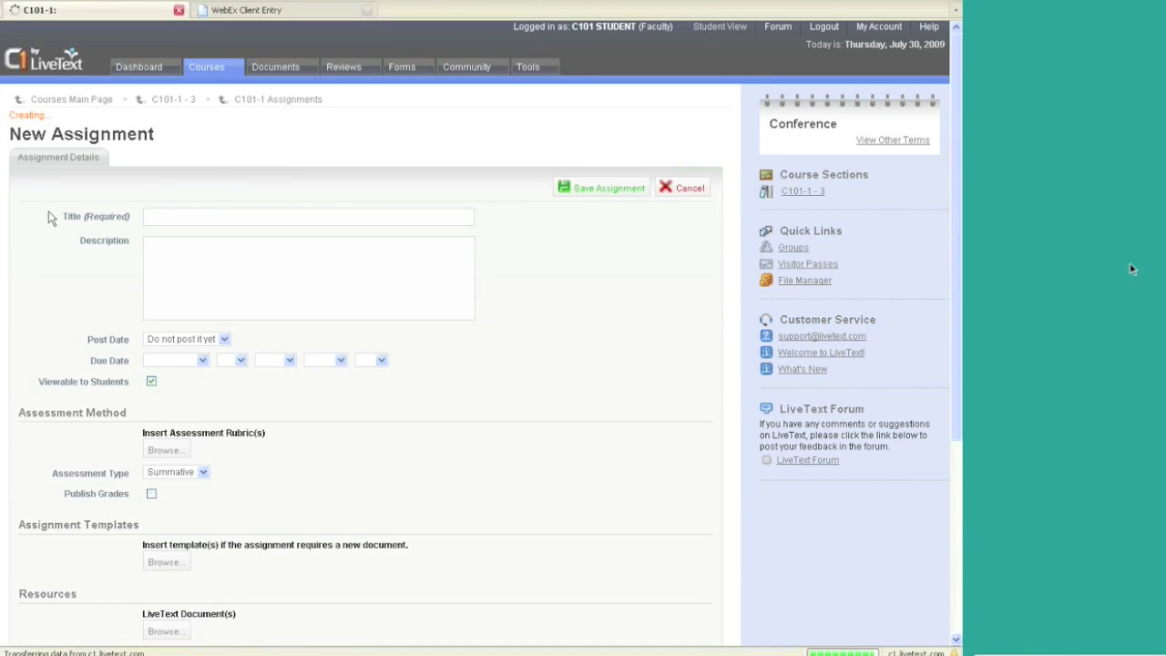
pyautogui.scroll(-5, 191, 190)
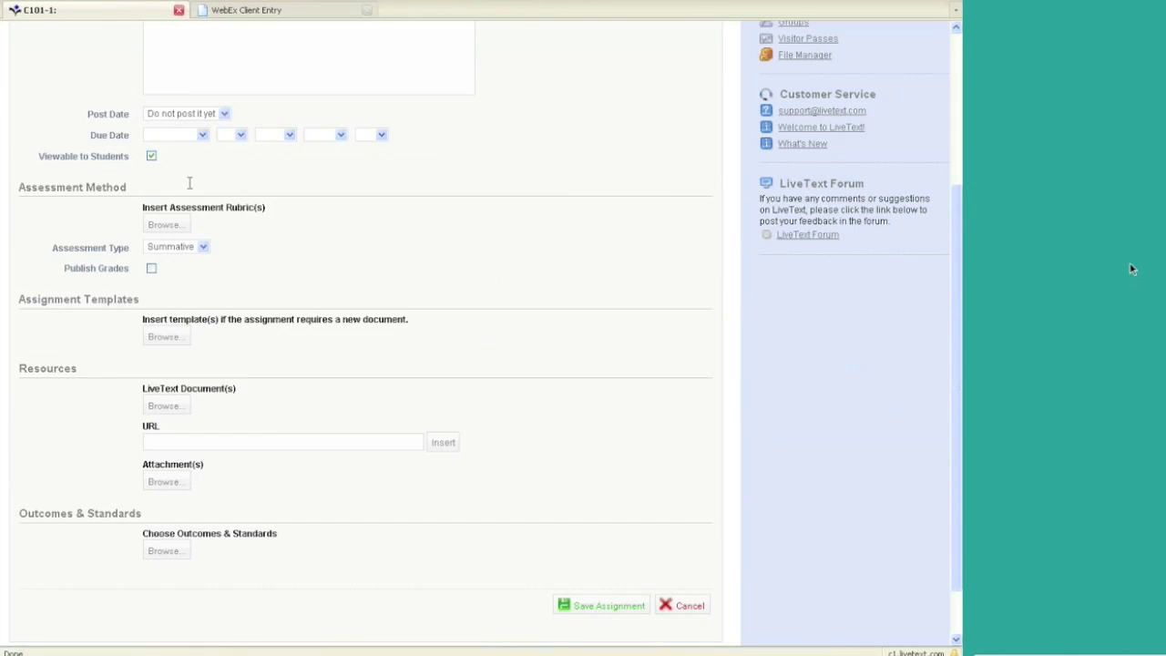
pyautogui.scroll(5, 192, 189)
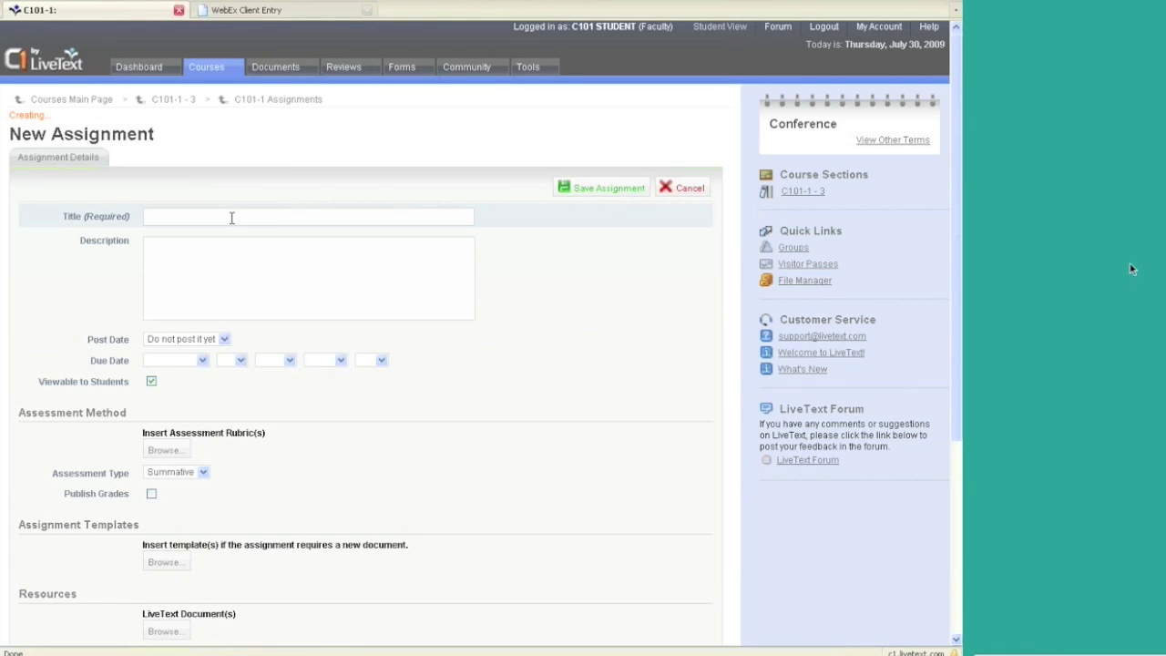
pyautogui.click(231, 218)
pyautogui.write('Submitting and Reviewing')
pyautogui.press('Tab')
pyautogui.write('Step by step ')
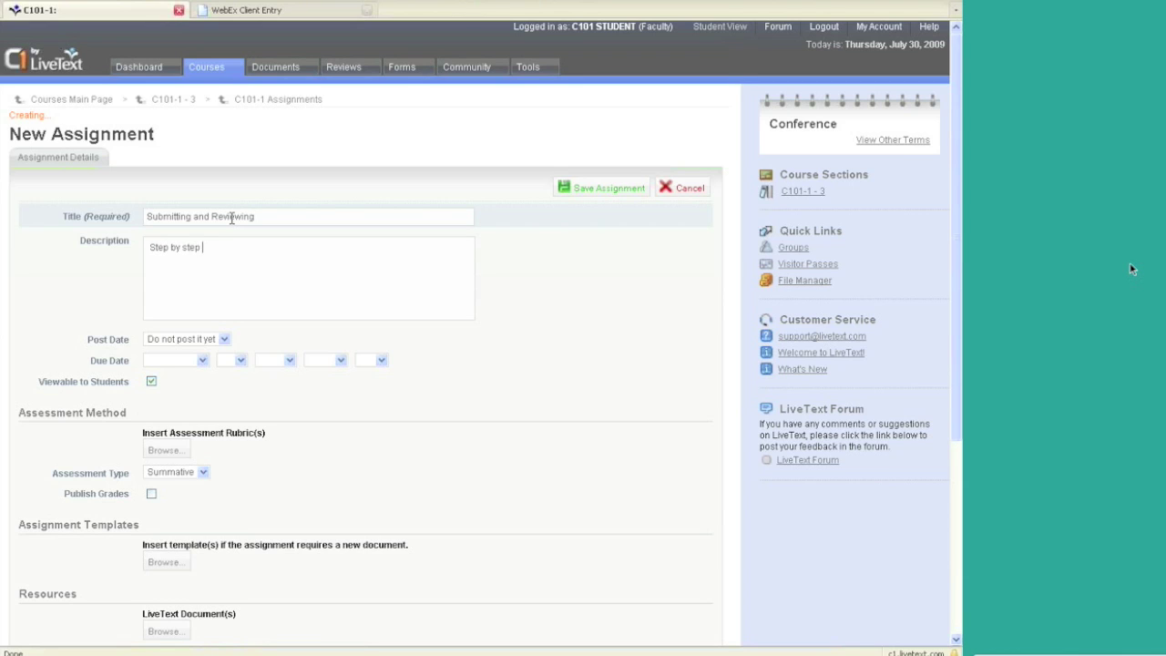
pyautogui.write('instructions.')
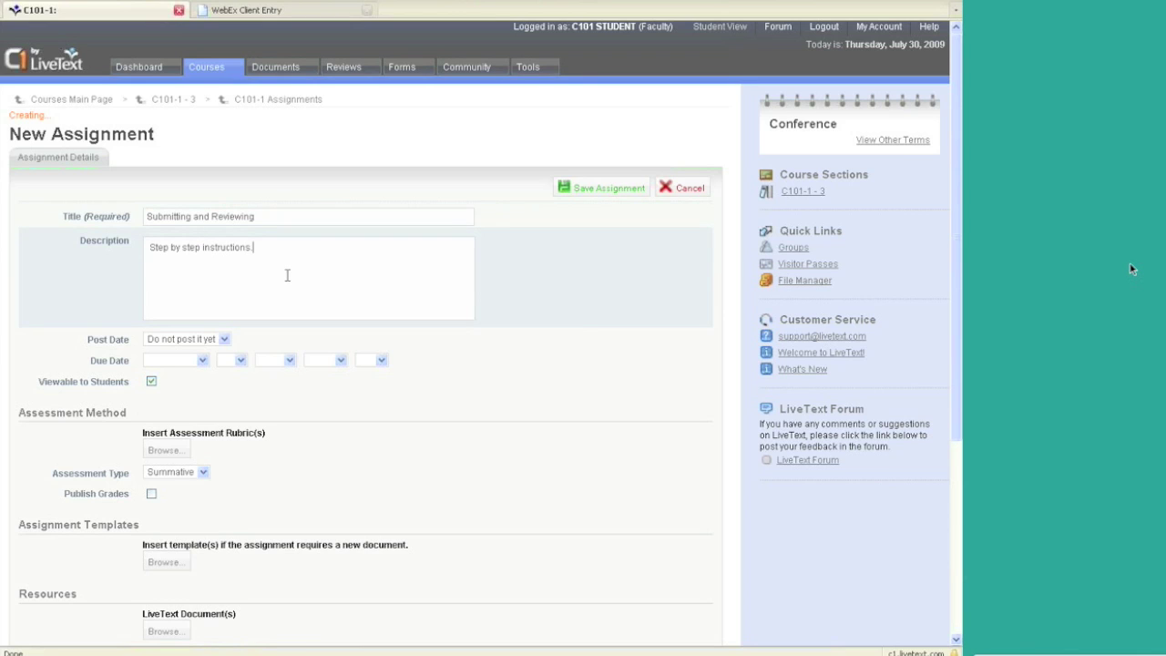
# Set the new assignment's post date to Post now
pyautogui.click(226, 340)
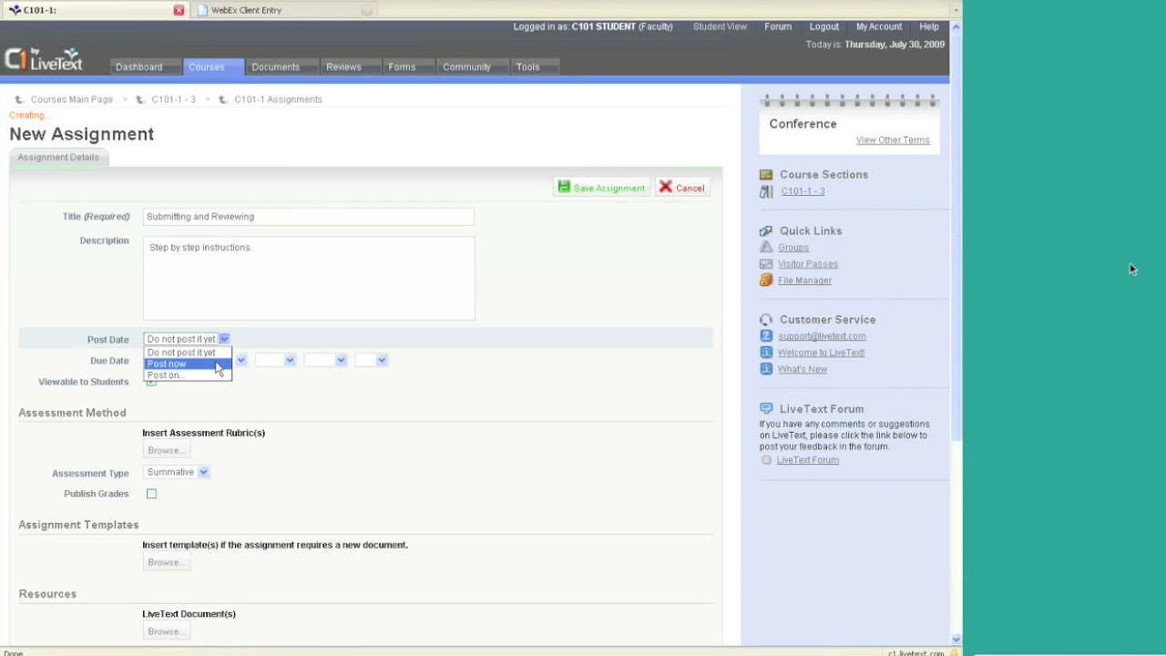
pyautogui.click(243, 365)
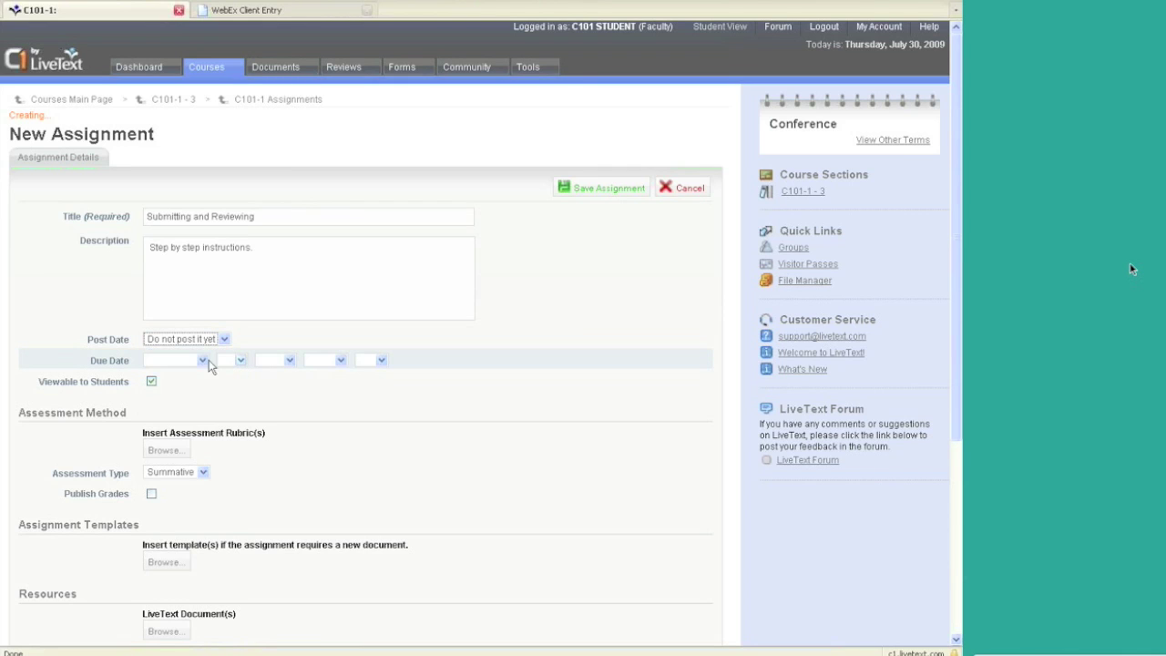
pyautogui.click(224, 339)
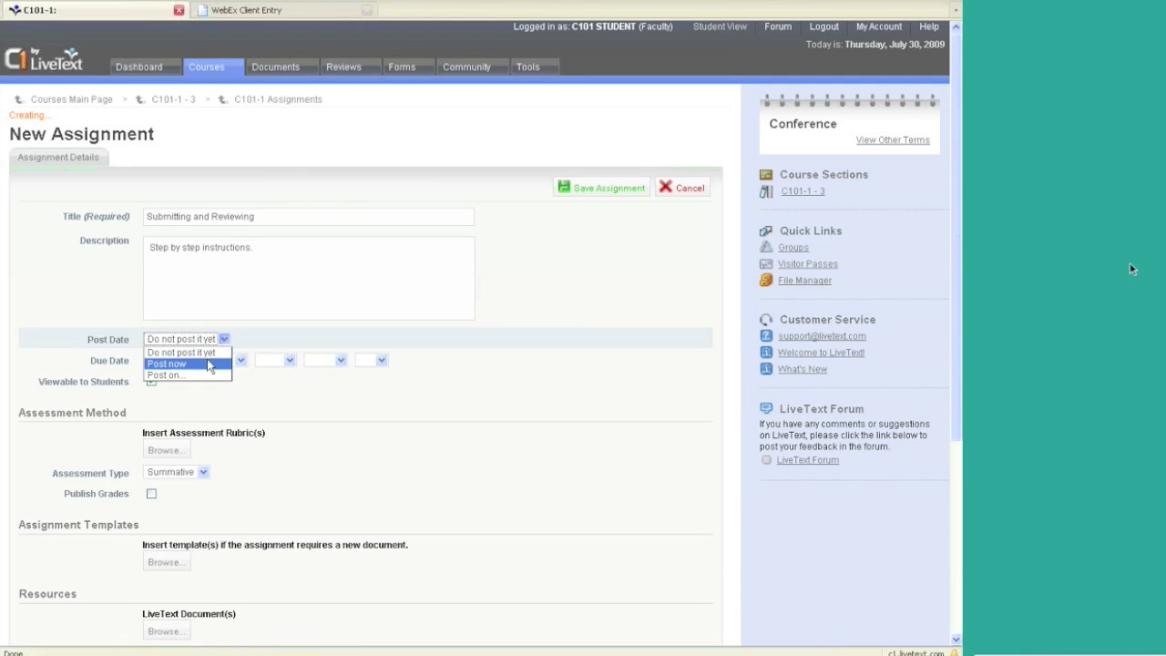